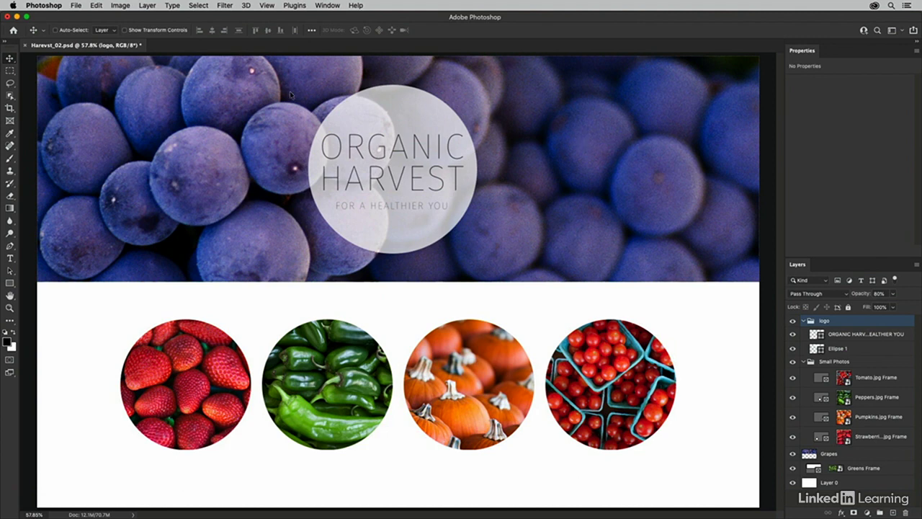
pyautogui.click(75, 6)
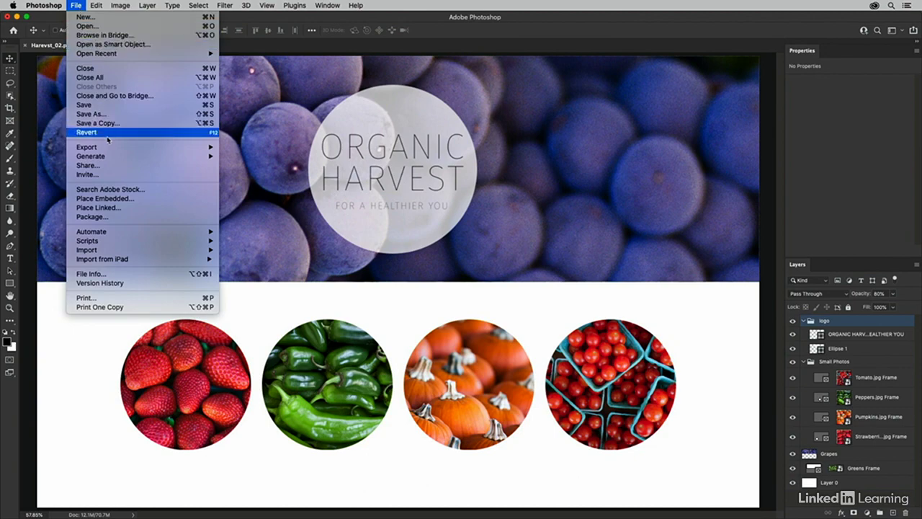
pyautogui.moveTo(116, 149)
pyautogui.click(256, 156)
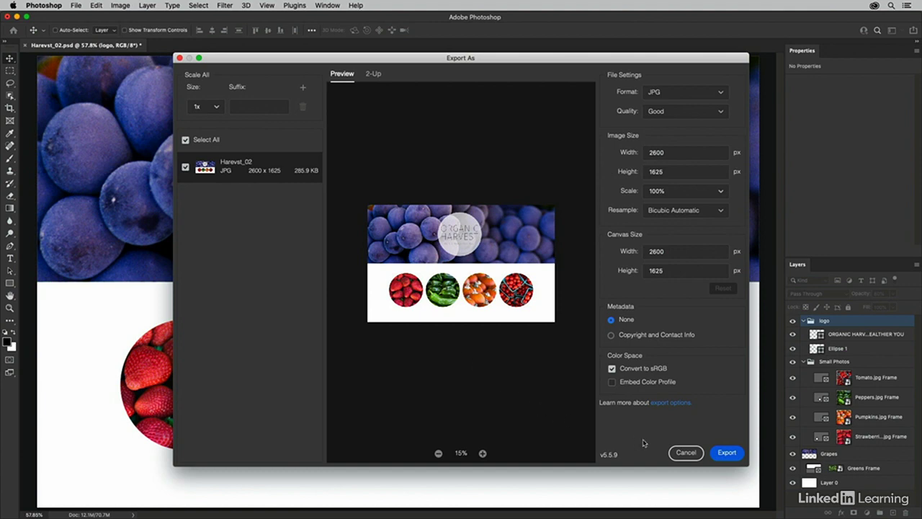
pyautogui.click(686, 452)
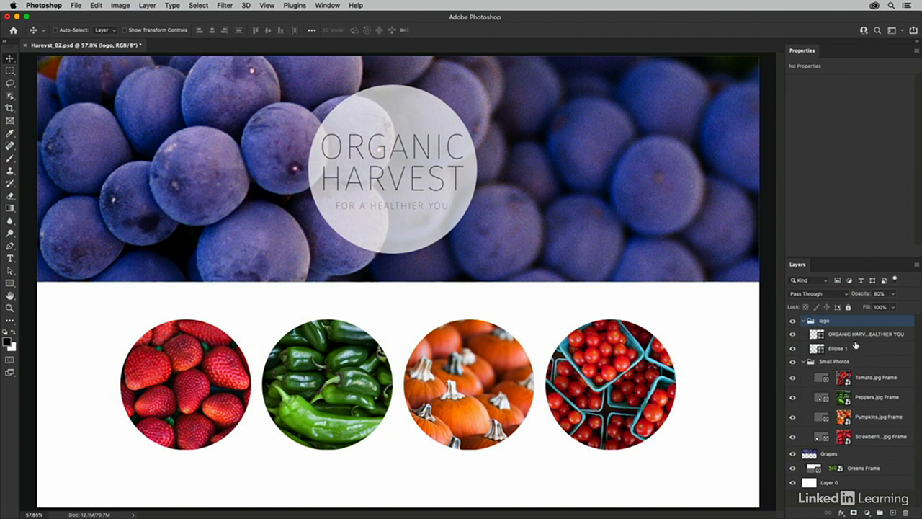
# - Add the Tomato, Peppers, Pumpkins, Strawberries and Greens Frame layers to the logo selection, and hide Grapes
pyautogui.keyDown('super'); pyautogui.click(869, 377); pyautogui.keyUp('super')
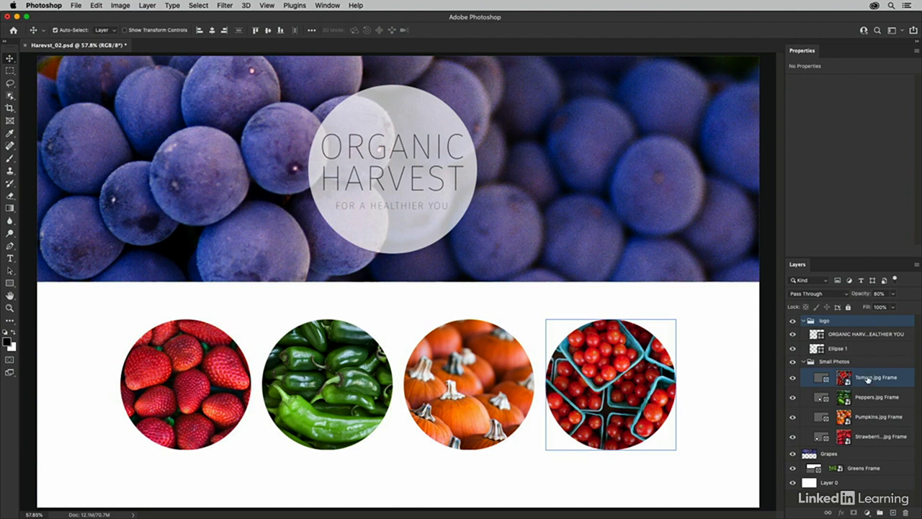
pyautogui.keyDown('super'); pyautogui.click(868, 398); pyautogui.keyUp('super')
pyautogui.keyDown('super'); pyautogui.click(869, 416); pyautogui.keyUp('super')
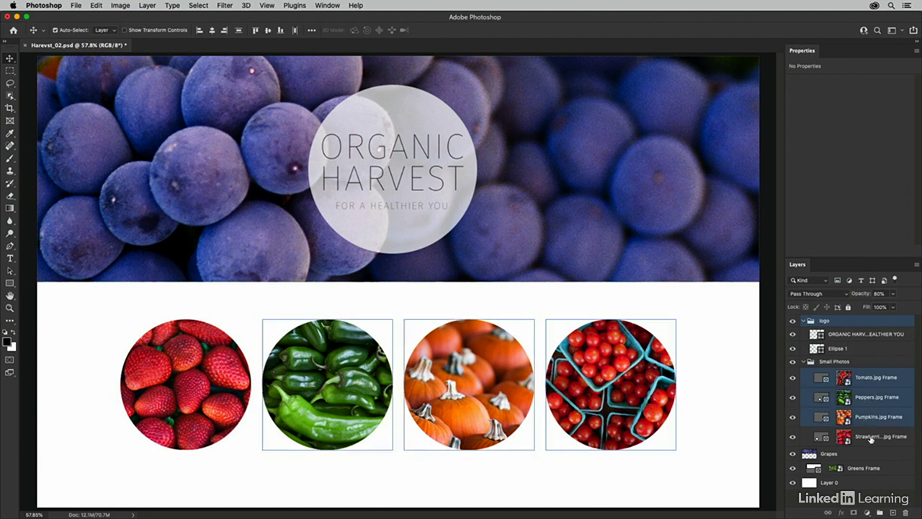
pyautogui.keyDown('super'); pyautogui.click(870, 437); pyautogui.keyUp('super')
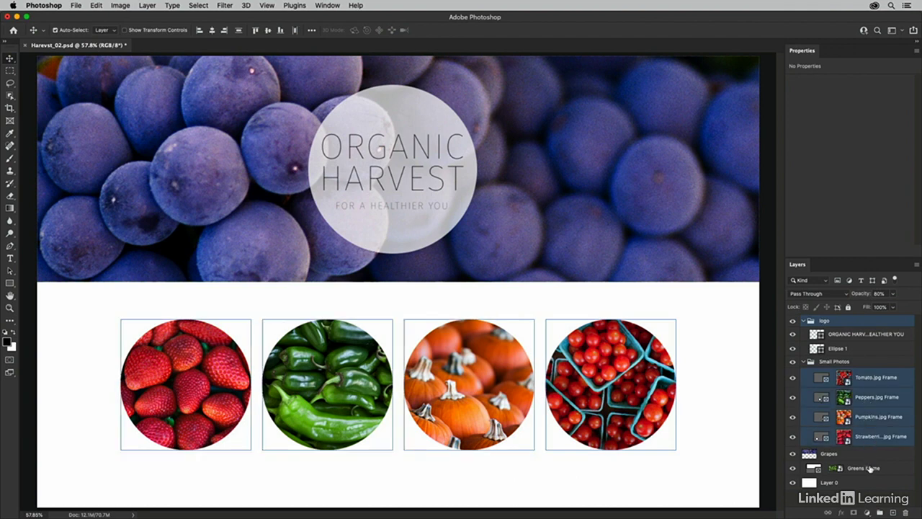
pyautogui.keyDown('super'); pyautogui.click(870, 468); pyautogui.keyUp('super')
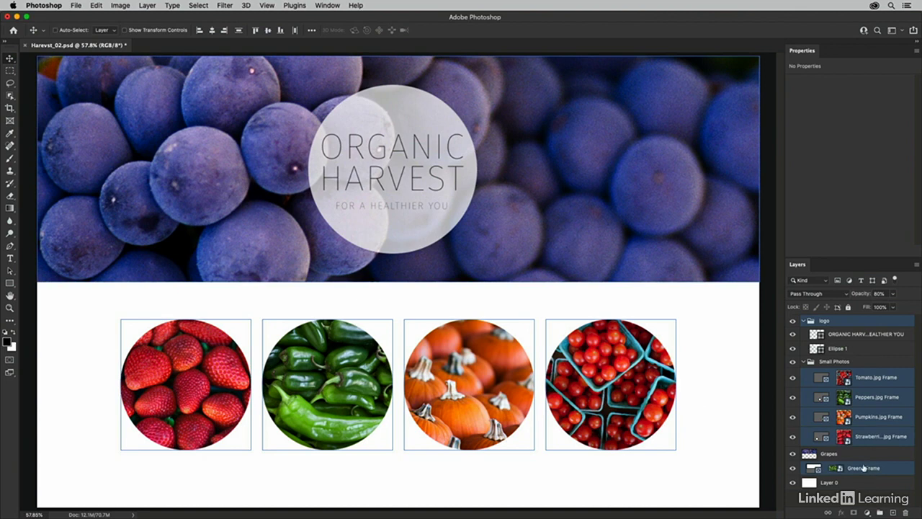
pyautogui.click(793, 455)
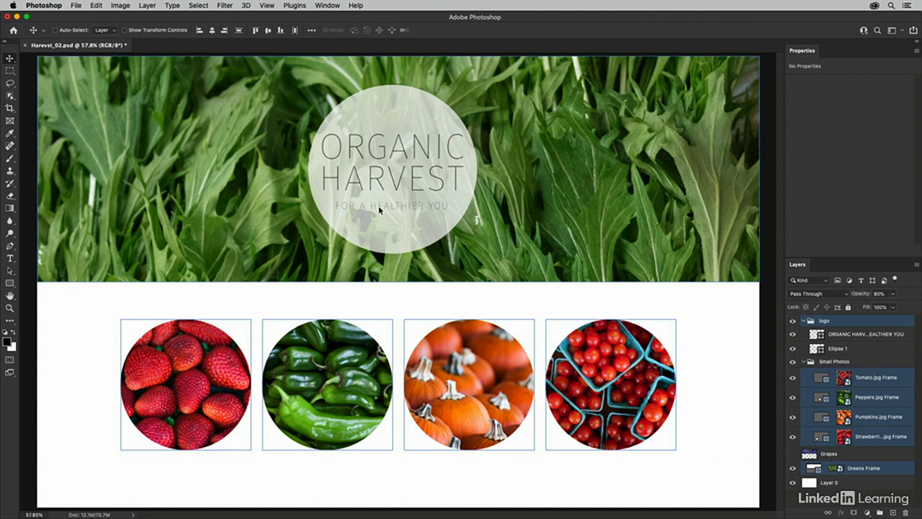
# - Open Layer > Export As for the selected layers and set the logo to PNG with transparency
pyautogui.click(149, 6)
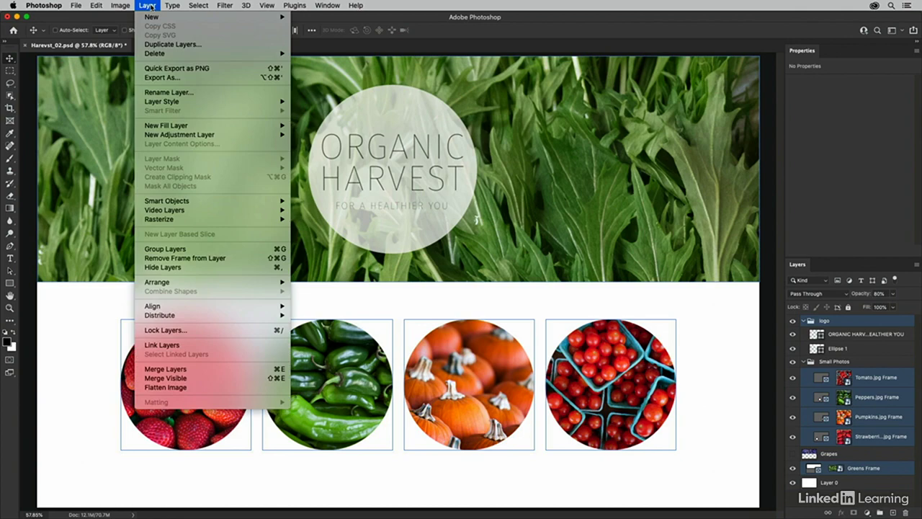
pyautogui.click(160, 77)
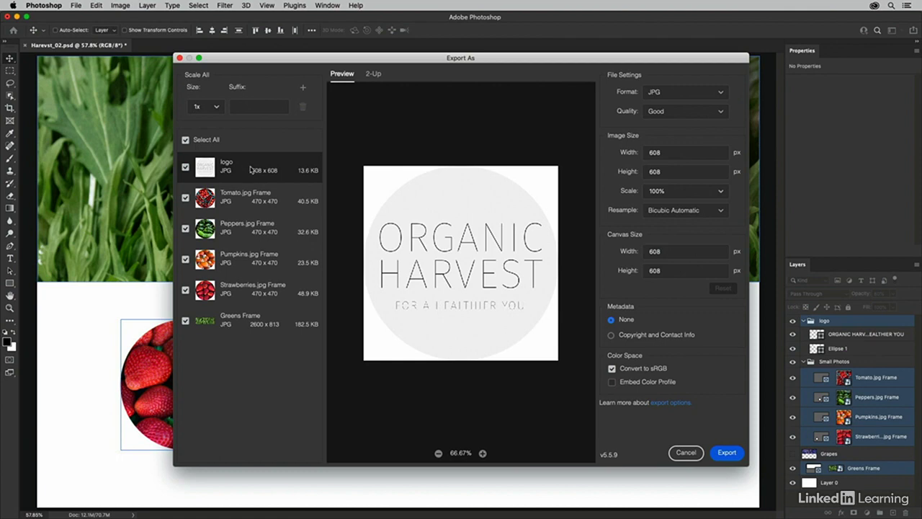
pyautogui.click(678, 96)
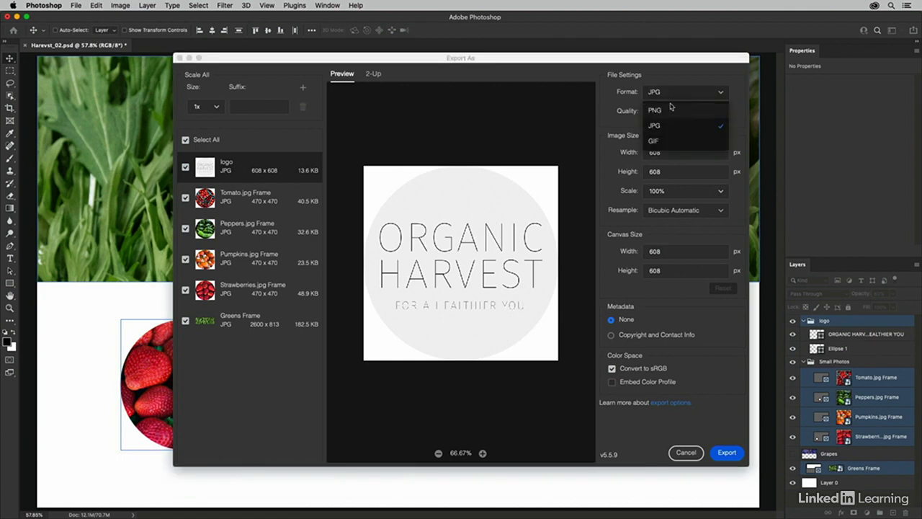
pyautogui.click(671, 109)
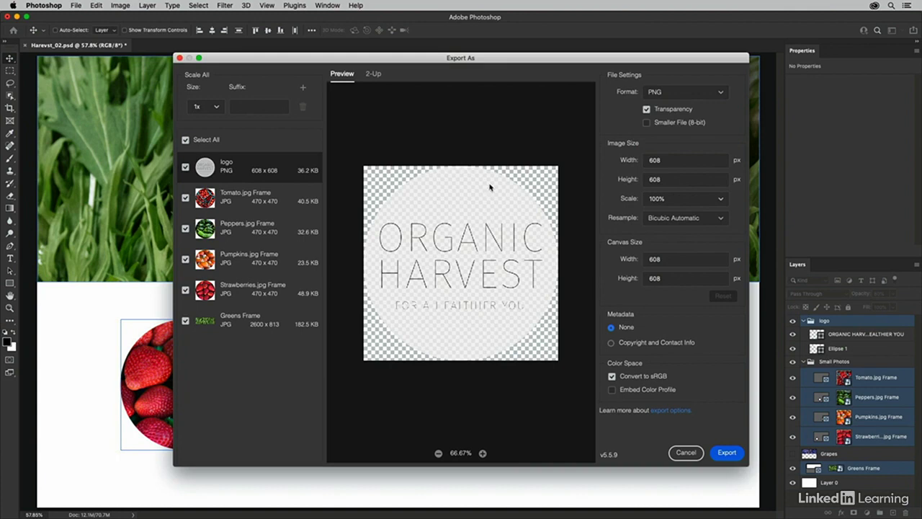
# - Set the Tomato, Peppers, Pumpkins and Strawberries frames to export as PNG
pyautogui.click(250, 201)
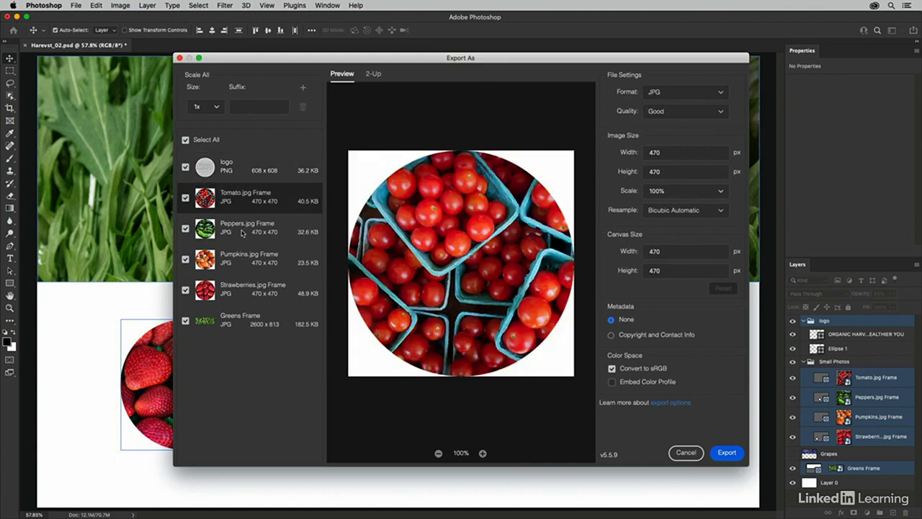
pyautogui.keyDown('shift'); pyautogui.click(245, 232); pyautogui.keyUp('shift')
pyautogui.keyDown('shift'); pyautogui.click(247, 261); pyautogui.keyUp('shift')
pyautogui.keyDown('shift'); pyautogui.click(249, 288); pyautogui.keyUp('shift')
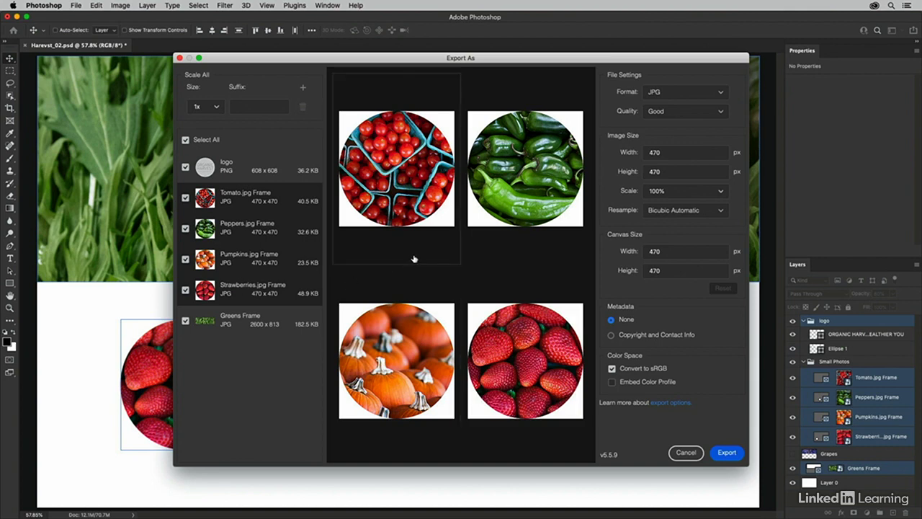
pyautogui.click(677, 91)
pyautogui.click(677, 110)
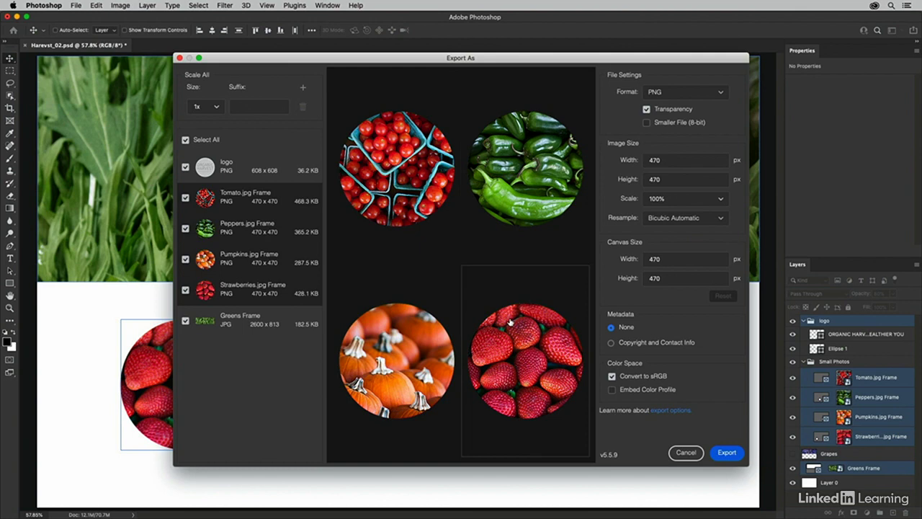
# - Give the Greens Frame JPG Great quality, then select all six assets
pyautogui.click(269, 323)
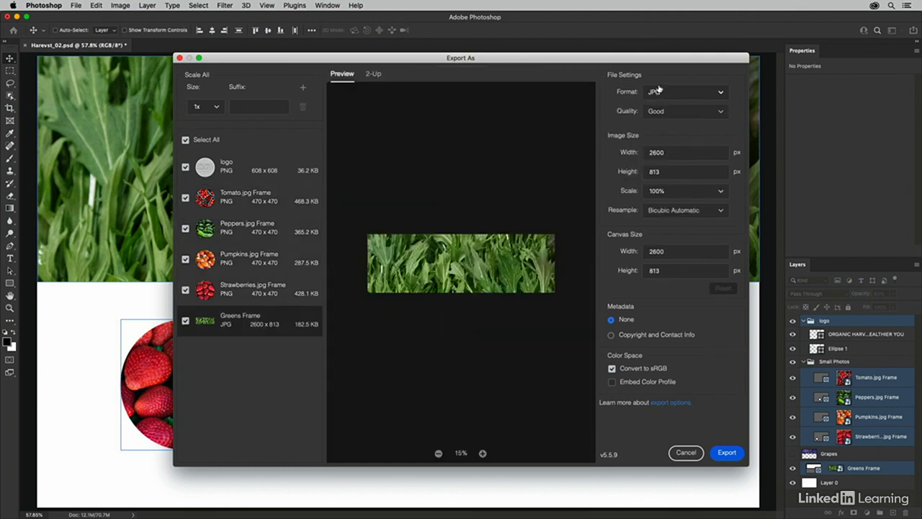
pyautogui.click(695, 113)
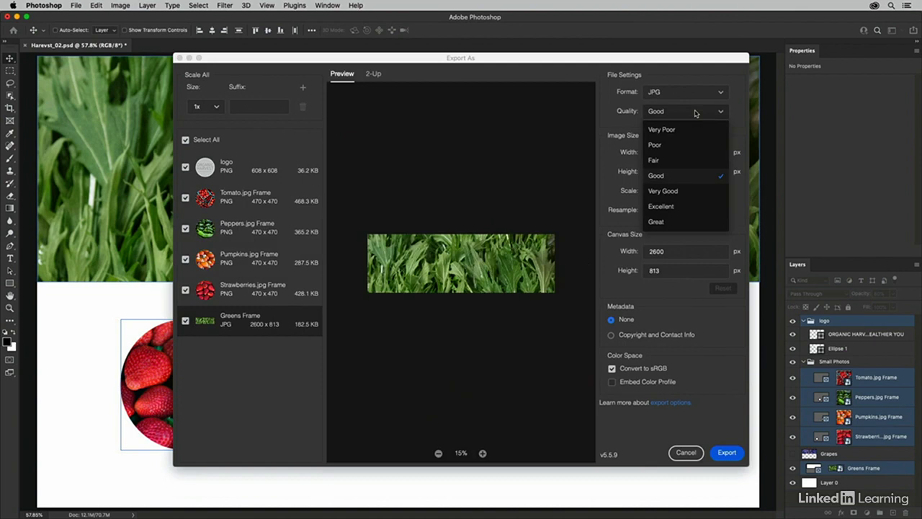
pyautogui.click(687, 222)
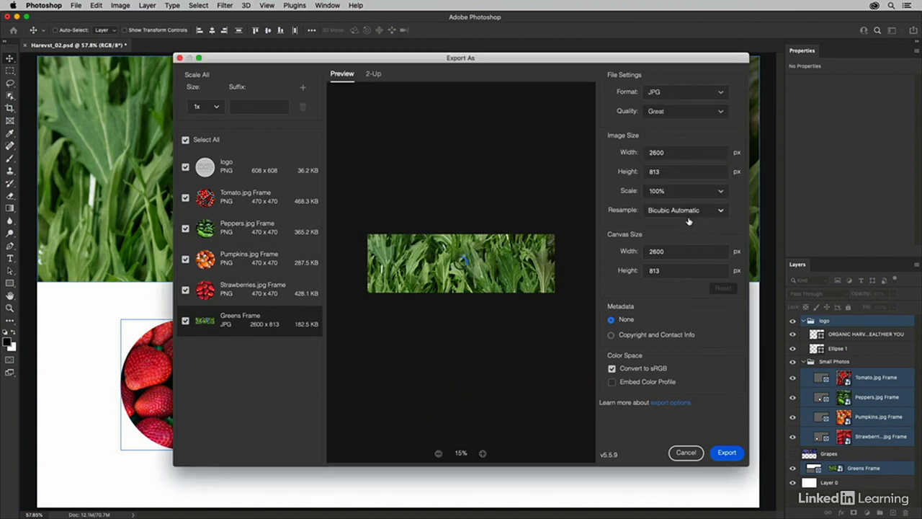
pyautogui.keyDown('shift'); pyautogui.click(256, 176); pyautogui.keyUp('shift')
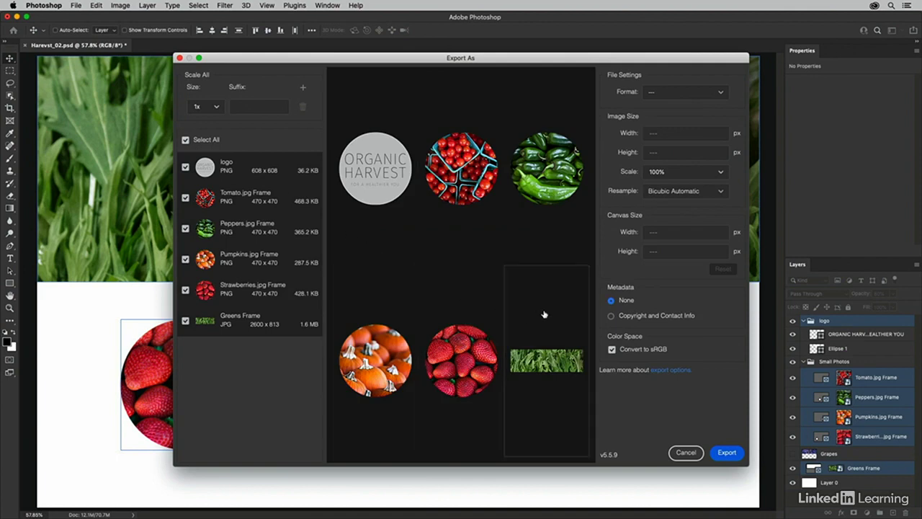
# - Set Metadata to Copyright and Contact Info, and remove the added 0.5x size so only 1x remains
pyautogui.click(612, 316)
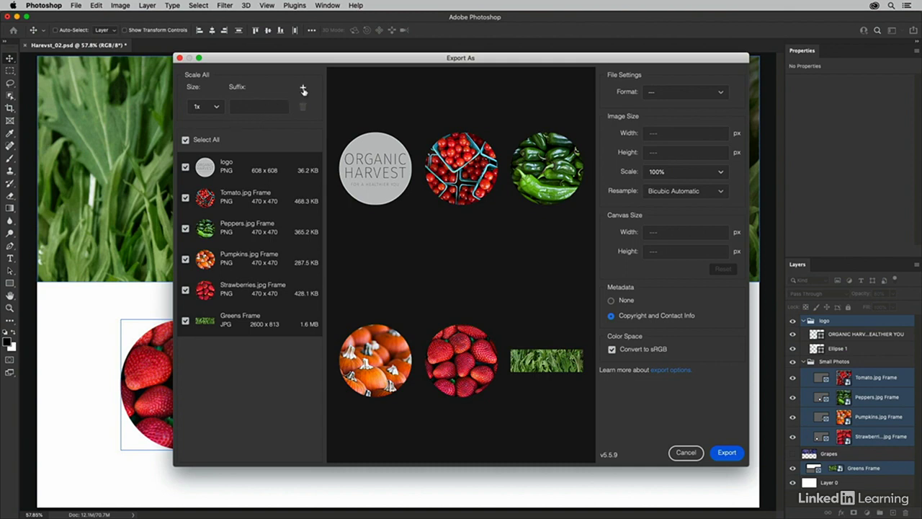
pyautogui.click(302, 87)
pyautogui.click(216, 125)
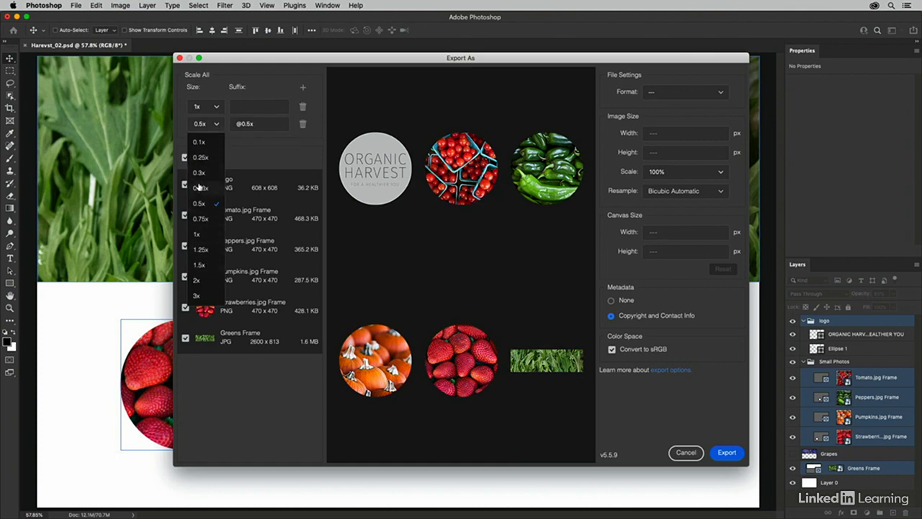
pyautogui.click(231, 141)
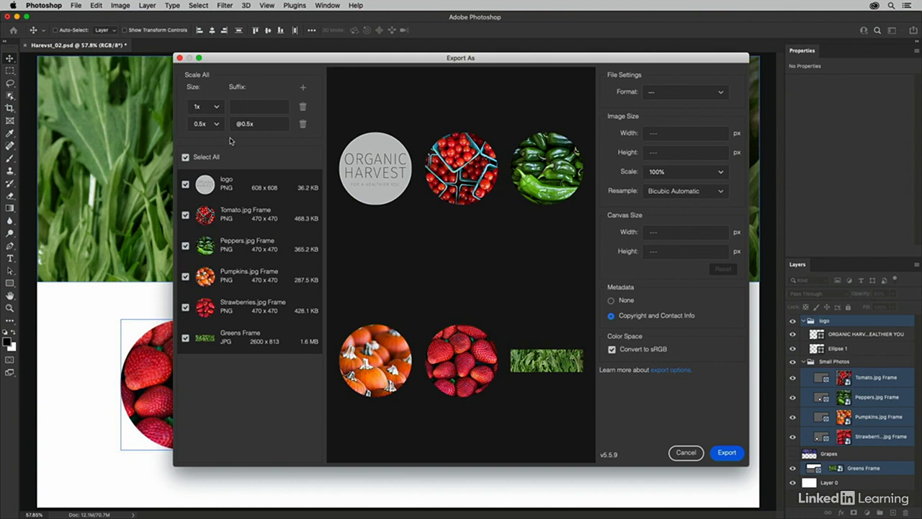
pyautogui.click(301, 125)
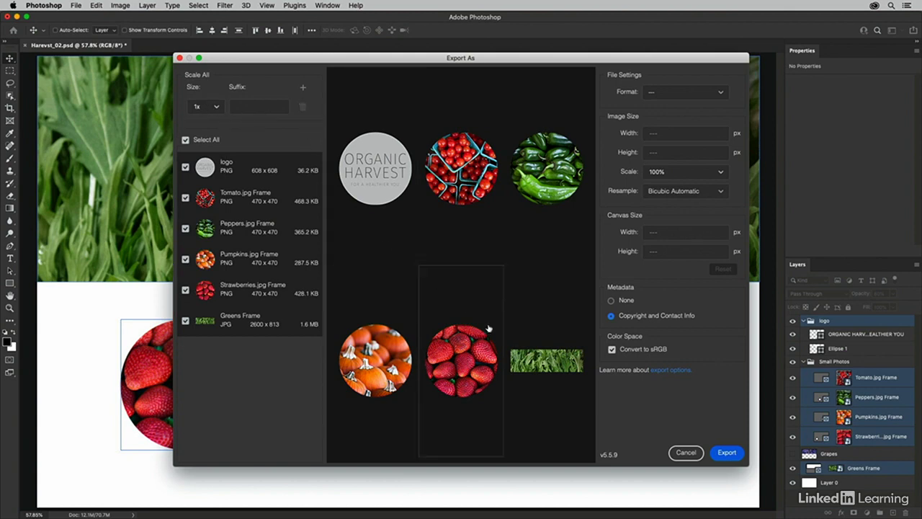
# - Export the assets, creating a folder named 'Export' inside 07 Layers as the destination
pyautogui.click(729, 452)
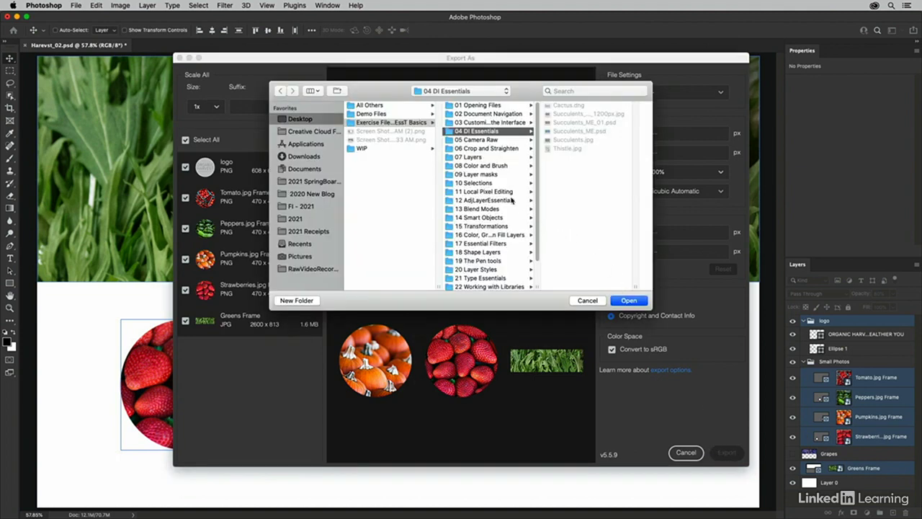
pyautogui.click(478, 158)
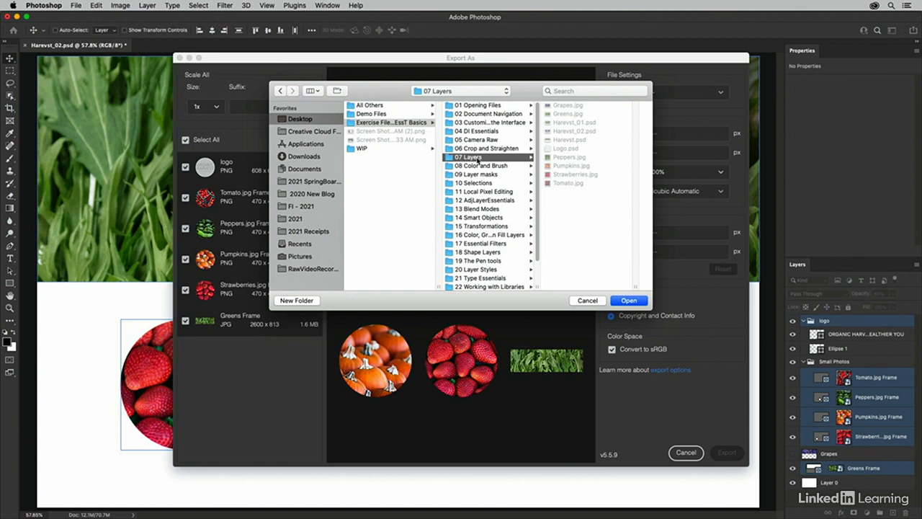
pyautogui.click(310, 300)
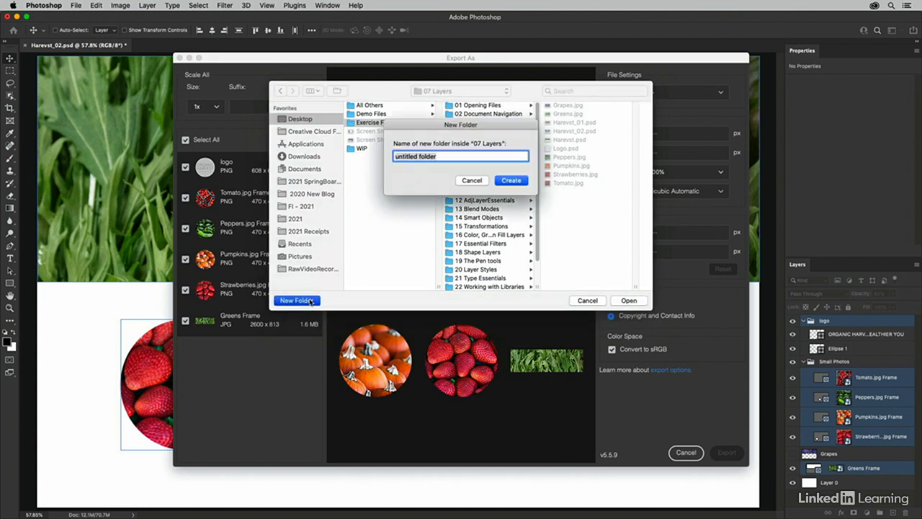
pyautogui.write('Export')
pyautogui.click(521, 182)
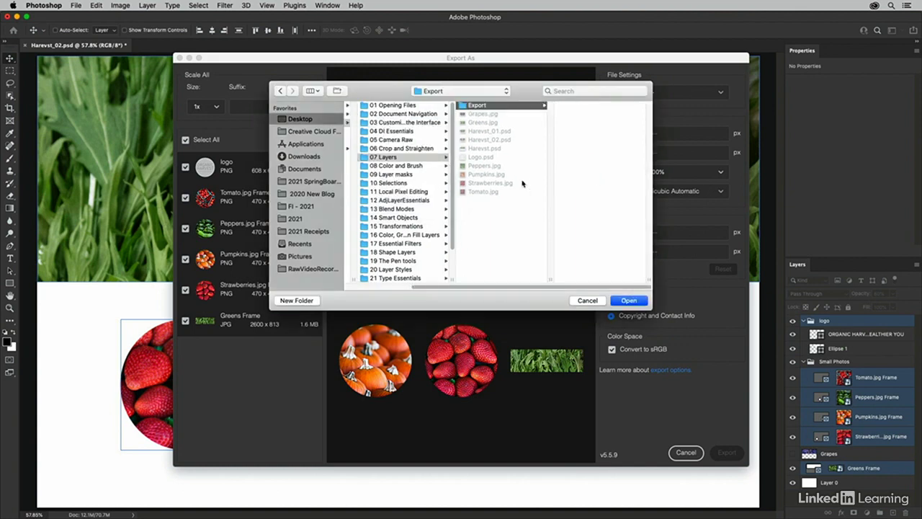
pyautogui.click(628, 300)
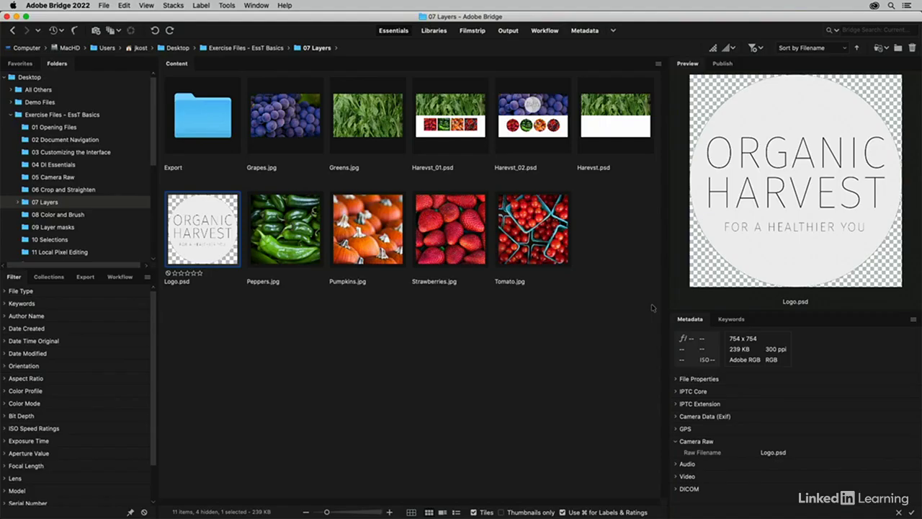
# - Open the Export folder in Bridge to show Greens Frame.jpg, logo.png and the four fruit PNGs
pyautogui.doubleClick(203, 125)
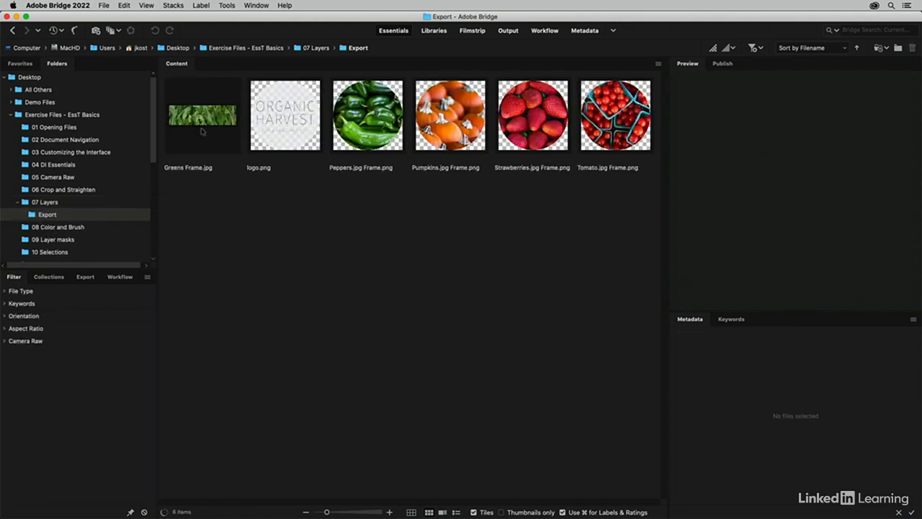